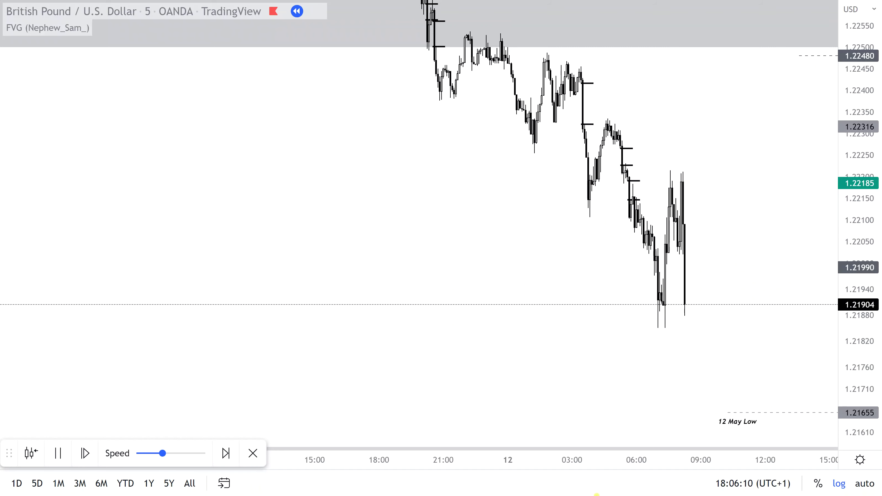
Pan back to earlier GBPUSD bars, set replay speed to maximum, then pause the replay
left_click_drag(374, 286, 272, 435)
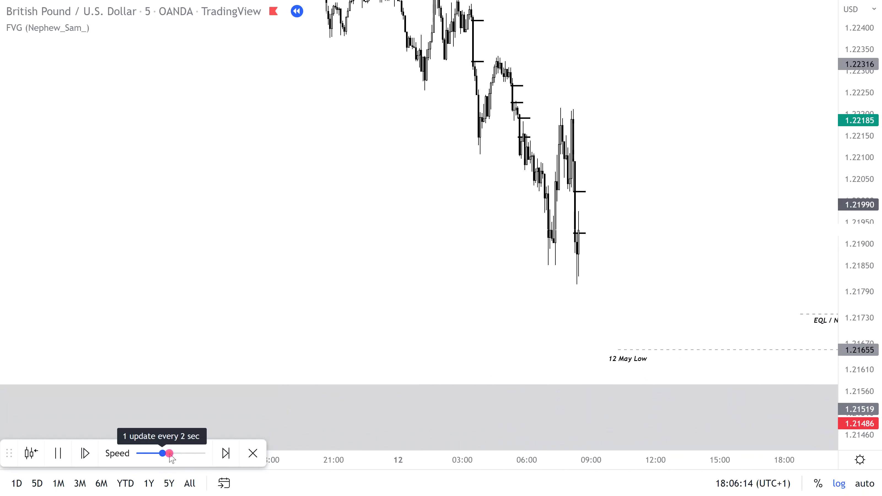
left_click_drag(169, 456, 173, 456)
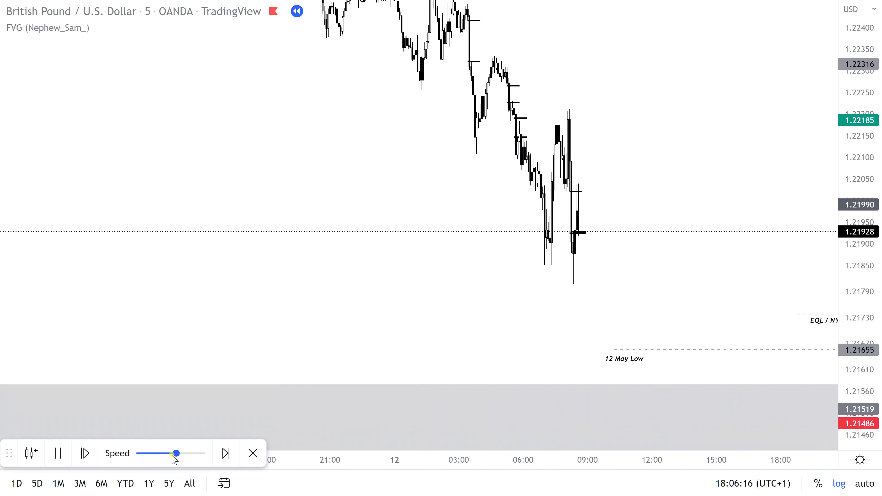
mouse_move(178, 456)
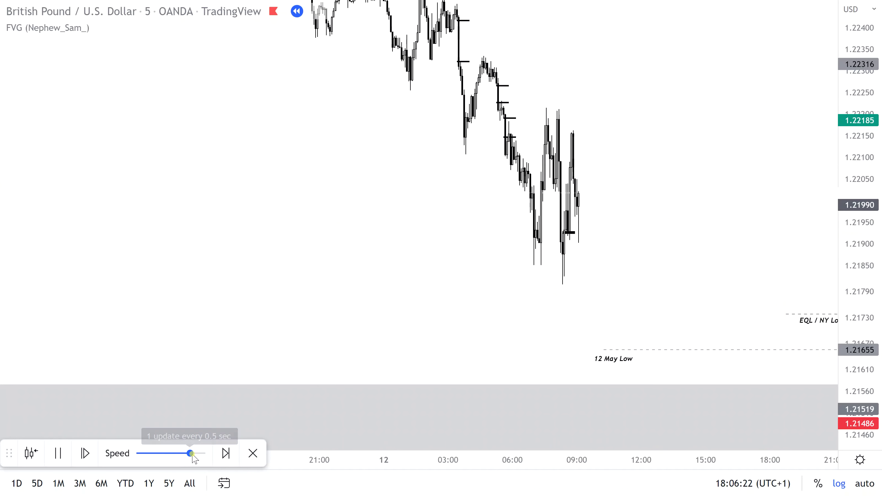
left_click(200, 455)
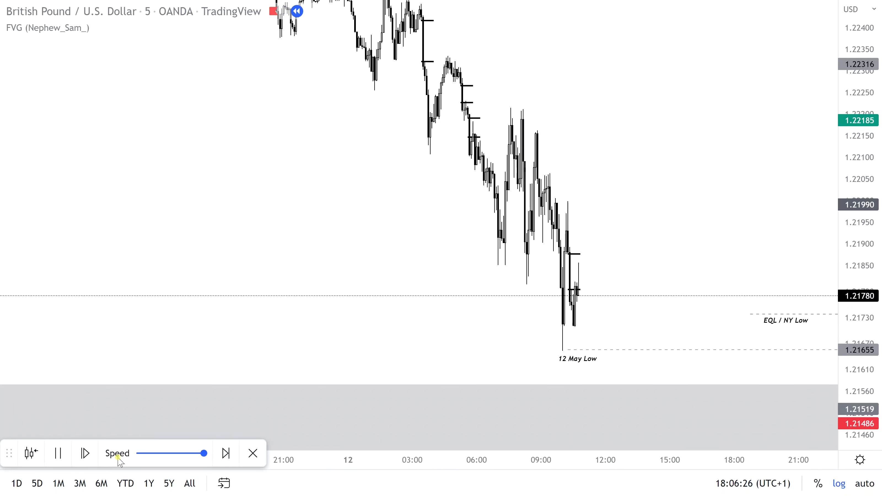
left_click(58, 453)
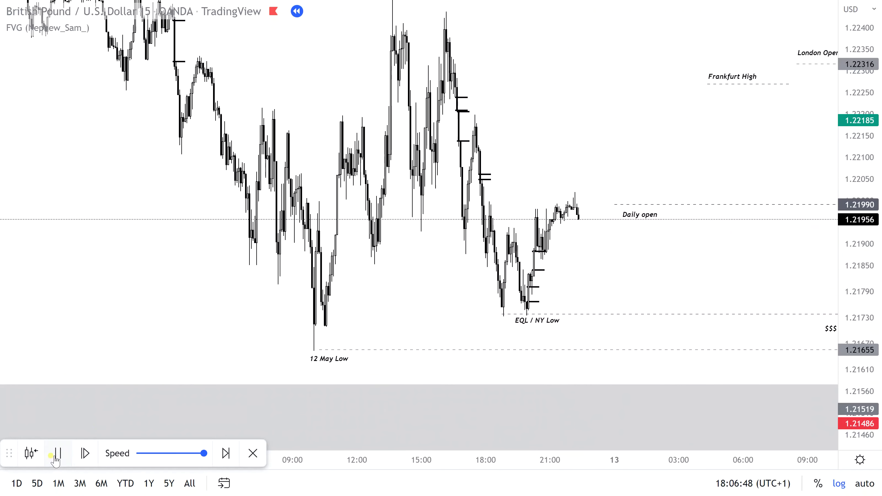
Pause the replay with price near 1.22008, just above the daily open, and zoom in
left_click(56, 458)
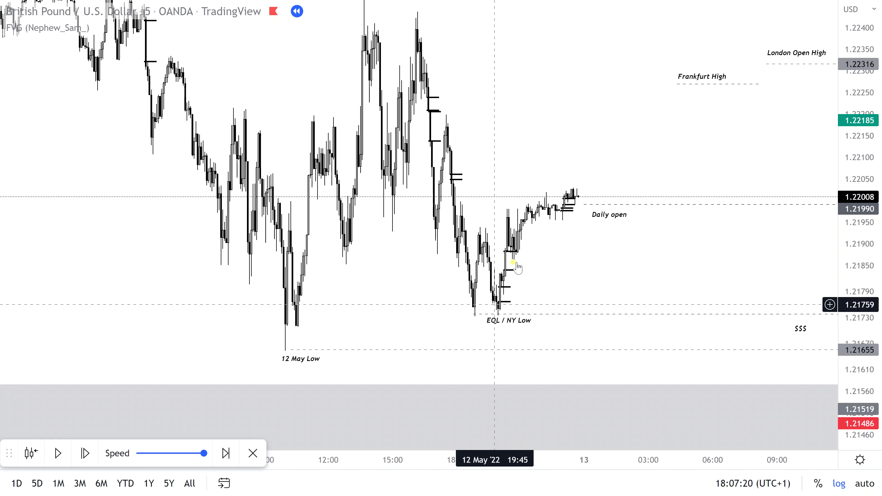
scroll(517, 267, "up", 2)
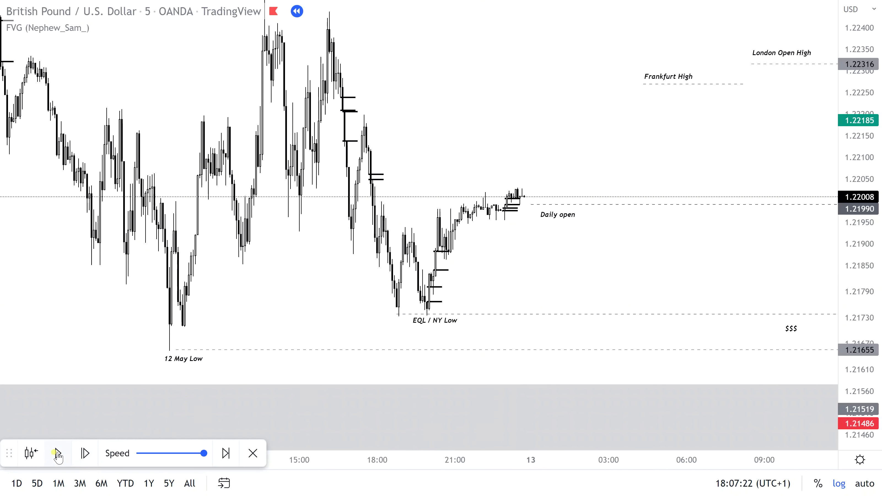
left_click(427, 318)
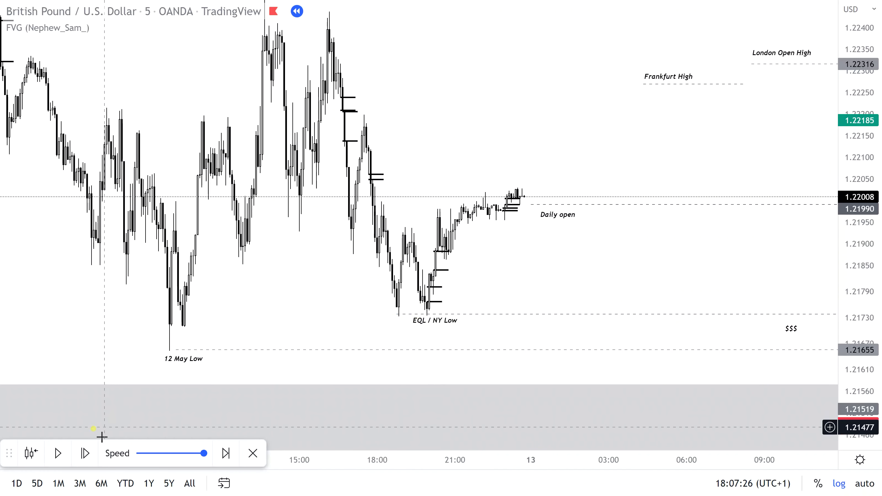
Resume the replay, adjusting its speed between 3 sec and 0.5 sec per update
left_click(59, 452)
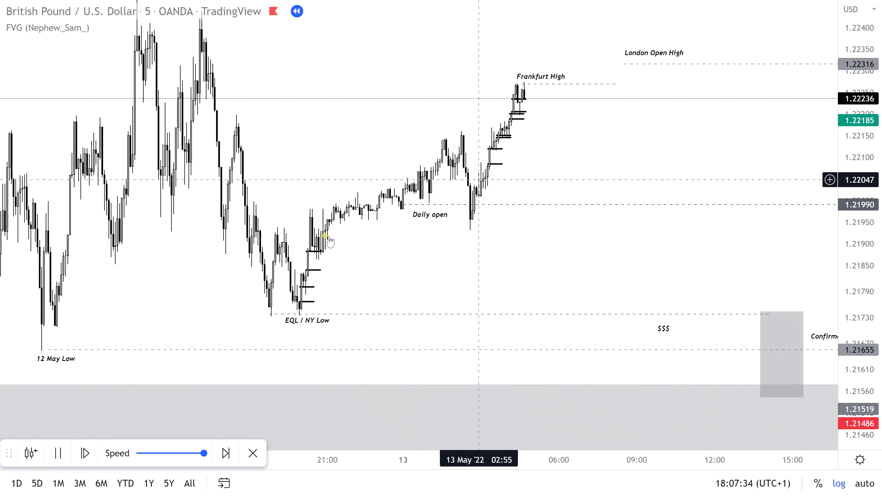
left_click(171, 453)
left_click_drag(171, 453, 154, 452)
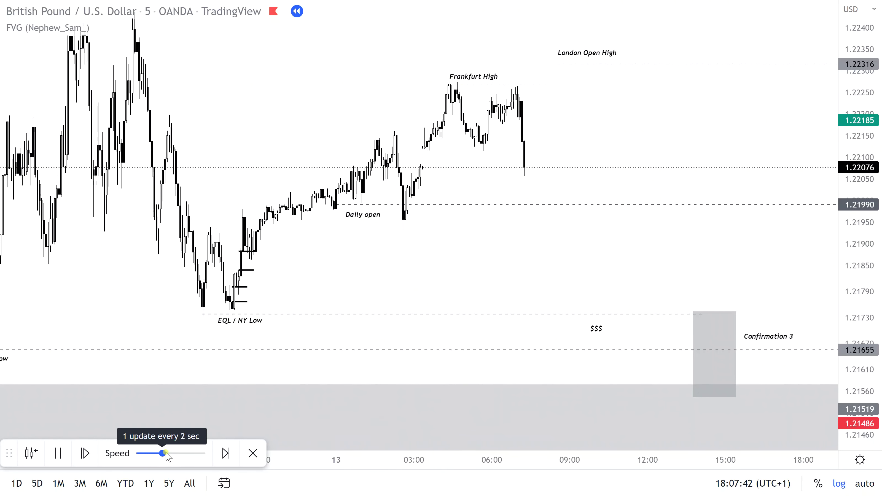
left_click_drag(169, 455, 178, 458)
left_click(57, 461)
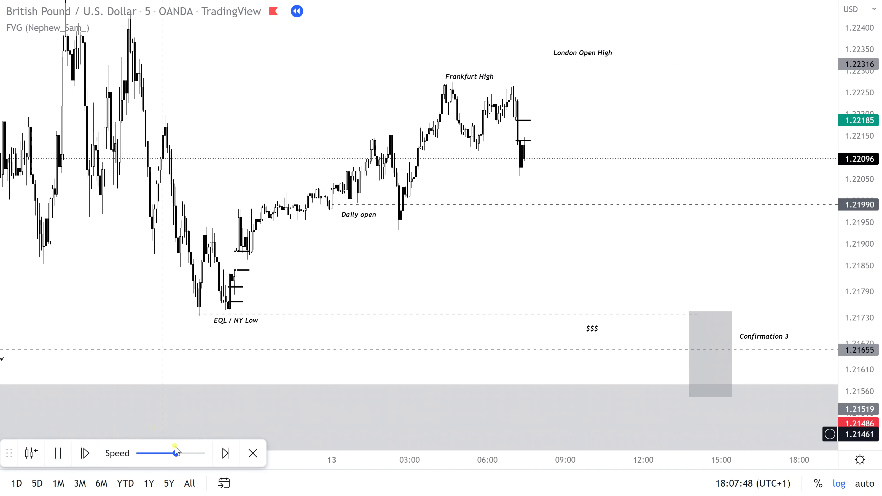
mouse_move(178, 455)
left_click_drag(190, 456, 200, 456)
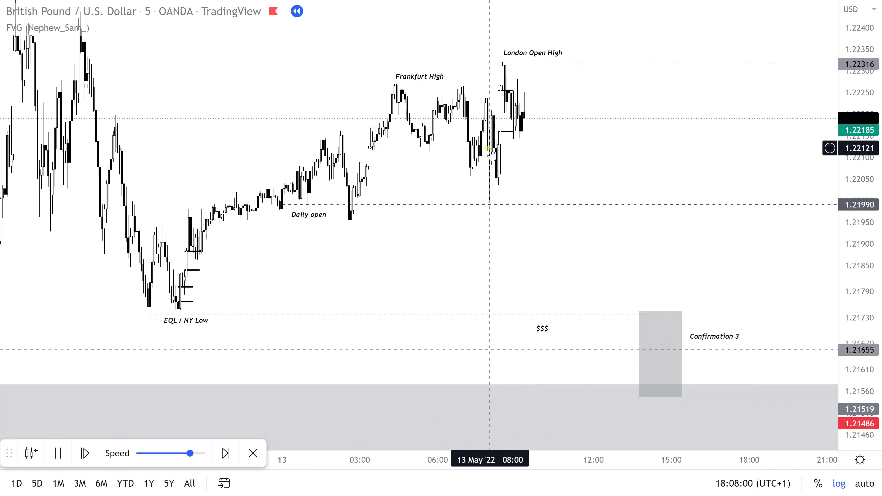
scroll(459, 170, "down", 2)
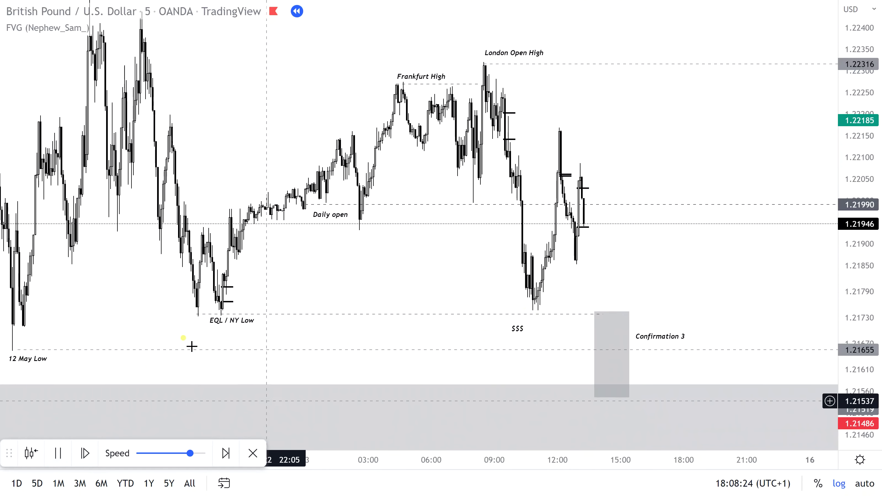
Zoom out and pause the replay with Shift+Down as price enters the Confirmation 3 zone
scroll(191, 350, "down", 2)
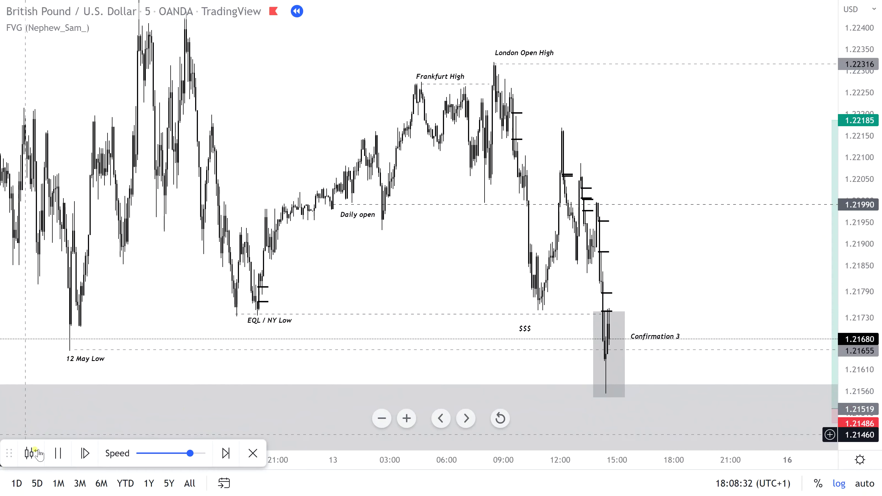
key("shift+Down")
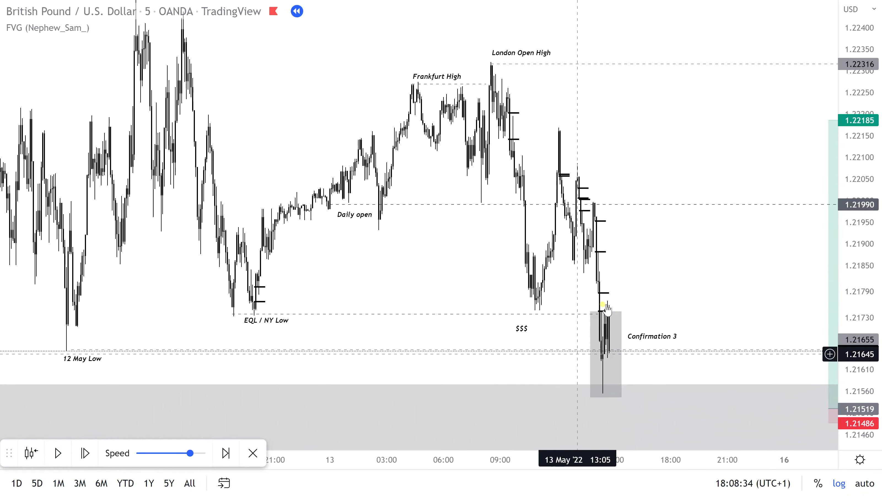
Zoom in and centre the chart on the Confirmation 3 candles, last price near 1.21652
scroll(606, 372, "up", 1)
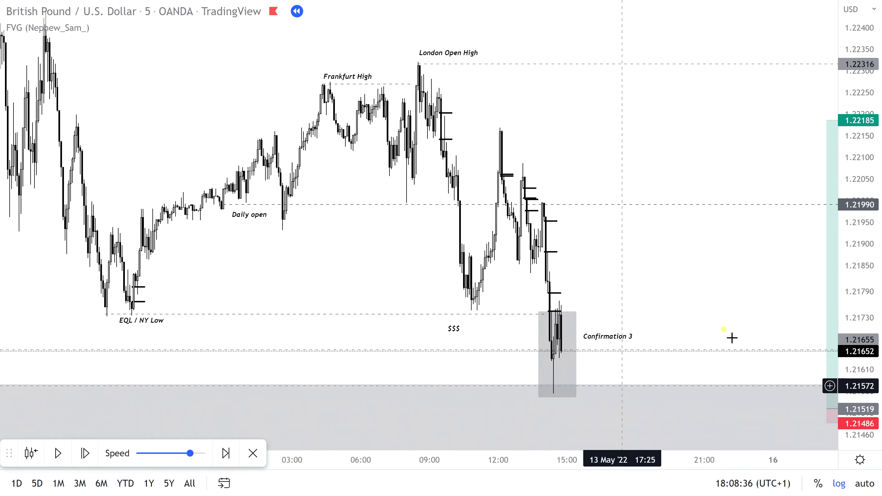
scroll(717, 336, "up", 1)
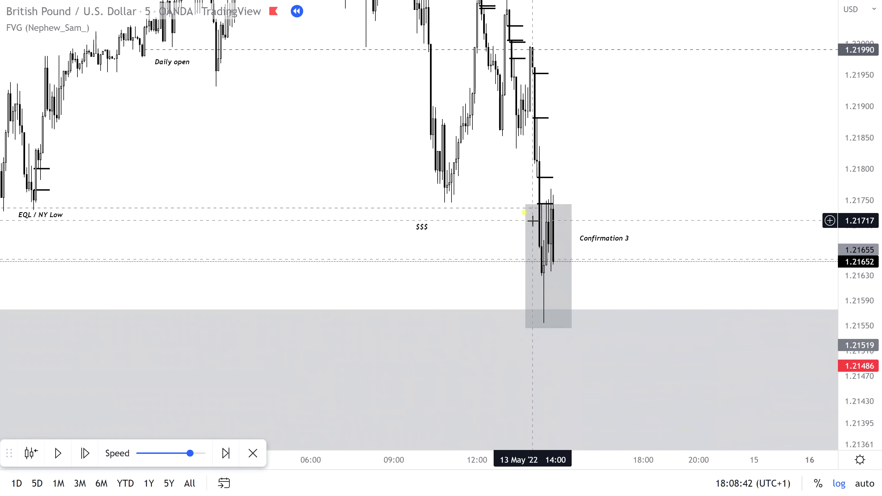
scroll(532, 222, "up", 1)
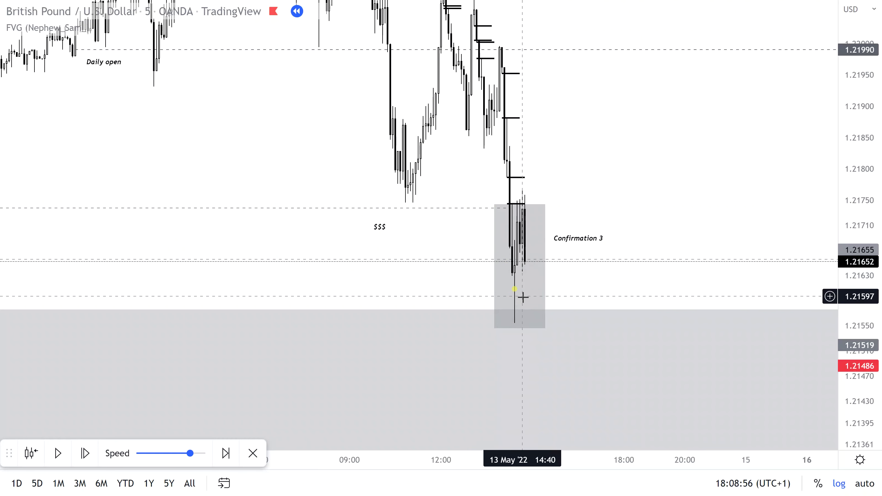
scroll(523, 297, "up", 2)
left_click_drag(404, 203, 342, 223)
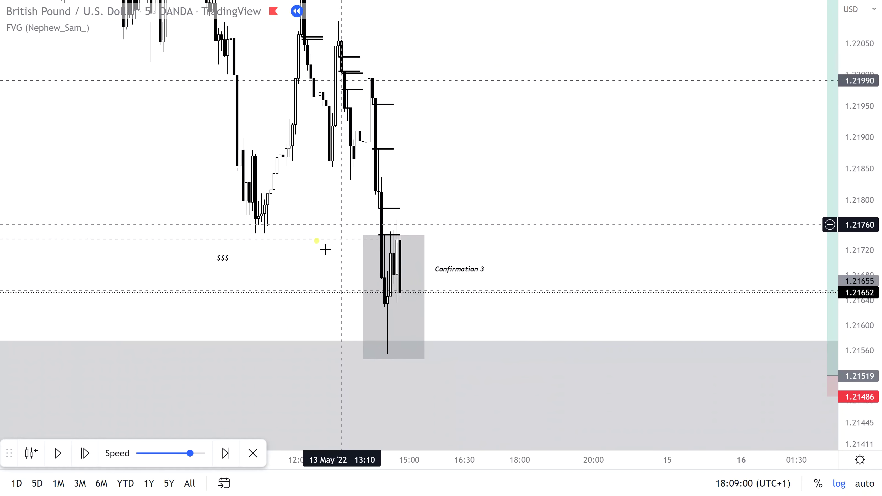
Place a Long Position at the Confirmation 3 entry with the stop loss just below entry
key("Escape")
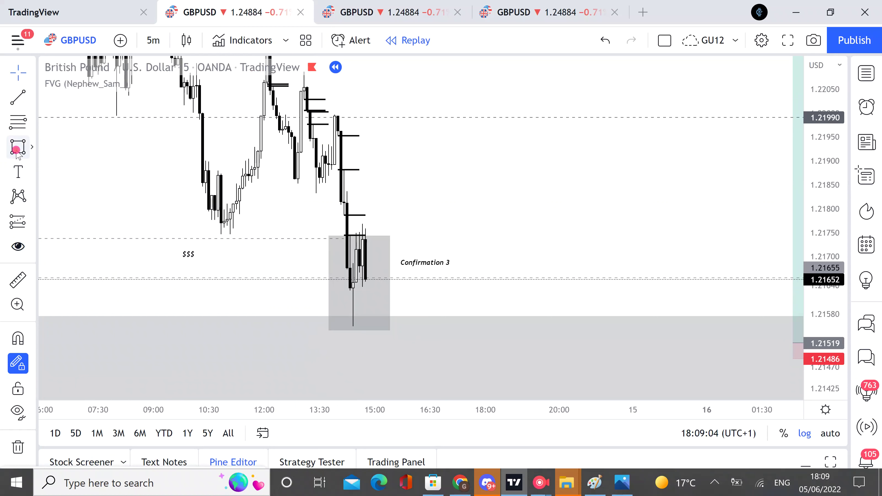
left_click(17, 153)
left_click(23, 228)
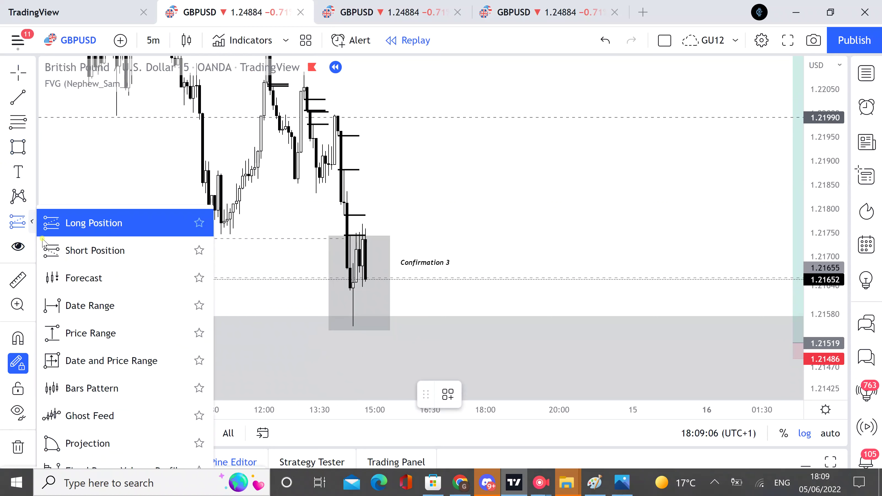
left_click(75, 223)
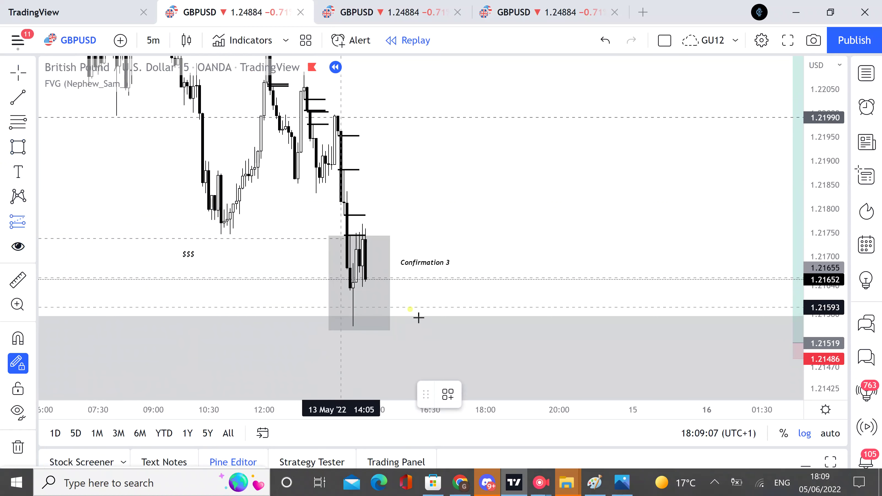
left_click(363, 284)
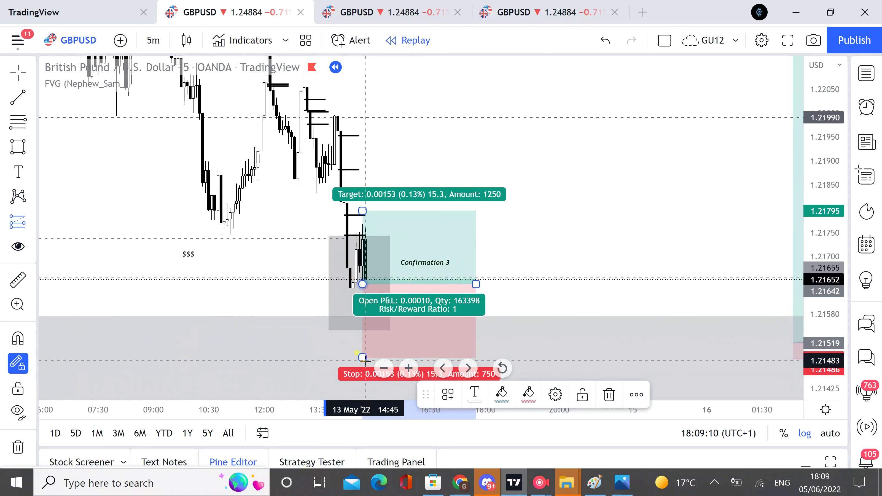
left_click_drag(362, 357, 356, 300)
left_click_drag(542, 238, 550, 288)
Raise the long position's target to the London Open High near 1.22316 (20.36 risk/reward)
scroll(550, 288, "down", 2)
left_click_drag(625, 219, 647, 283)
left_click_drag(840, 149, 839, 185)
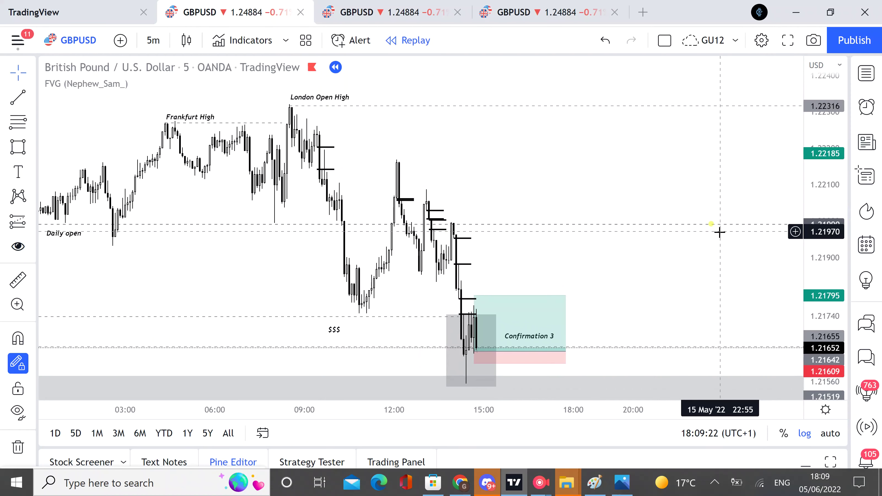
scroll(693, 210, "down", 2)
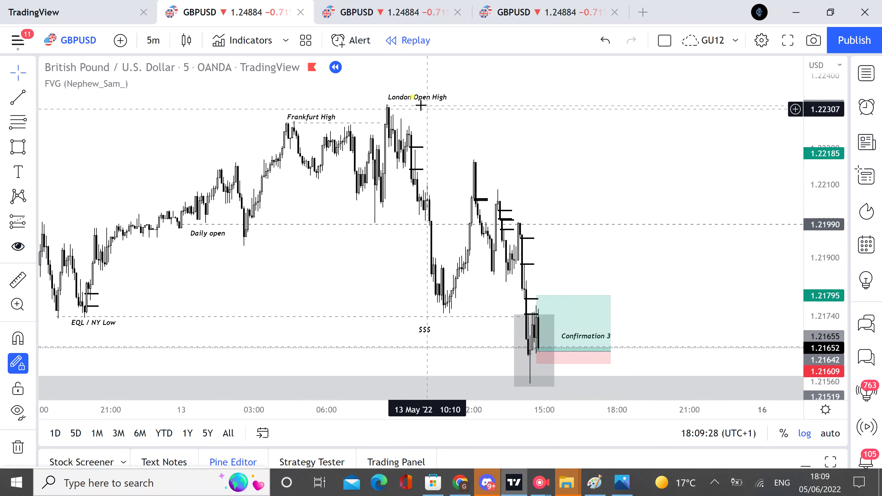
left_click(537, 295)
left_click_drag(535, 266, 537, 106)
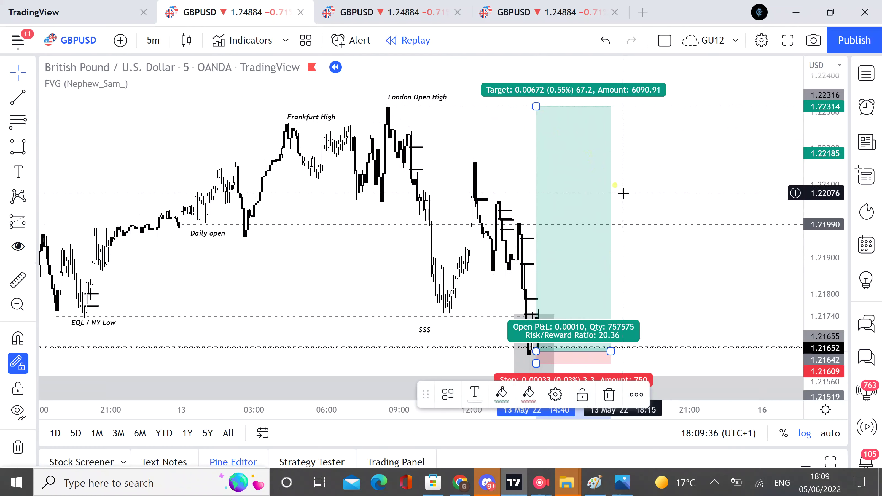
Zoom out and raise the long position's target to the Round number 1.2250
left_click_drag(650, 185, 644, 226)
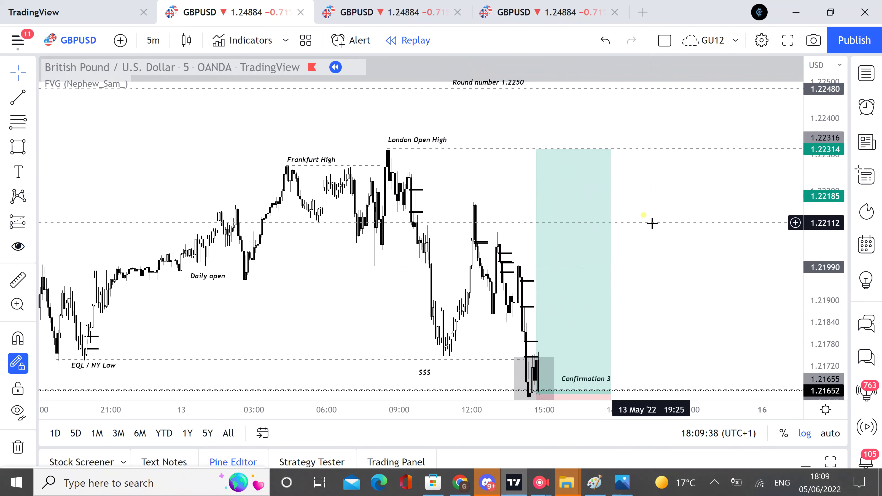
scroll(652, 223, "down", 2)
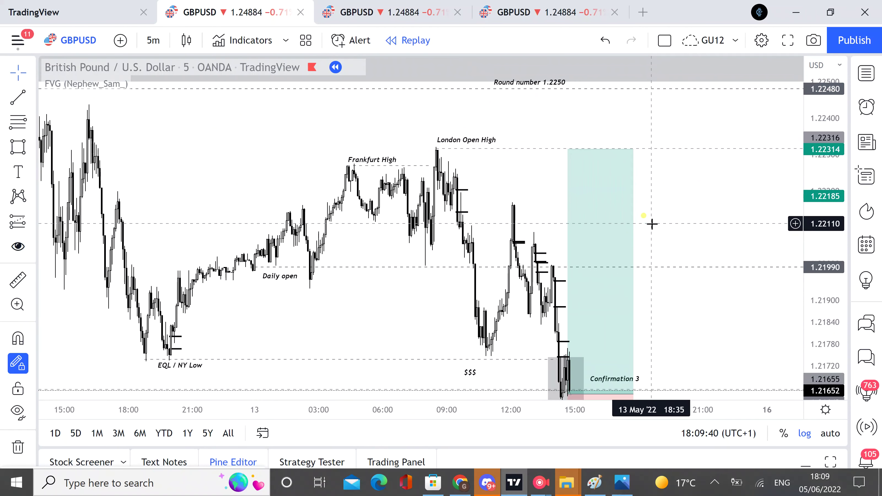
scroll(652, 224, "down", 1)
scroll(803, 125, "down", 2)
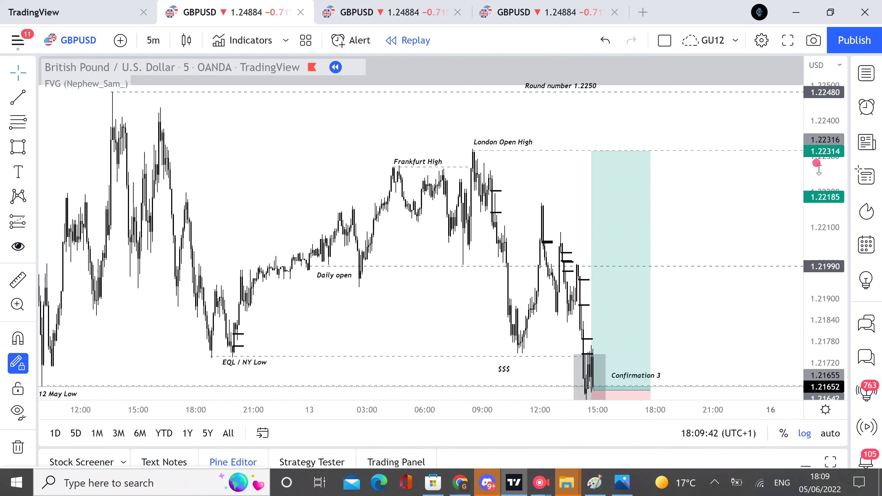
left_click(592, 163)
left_click_drag(591, 163, 591, 113)
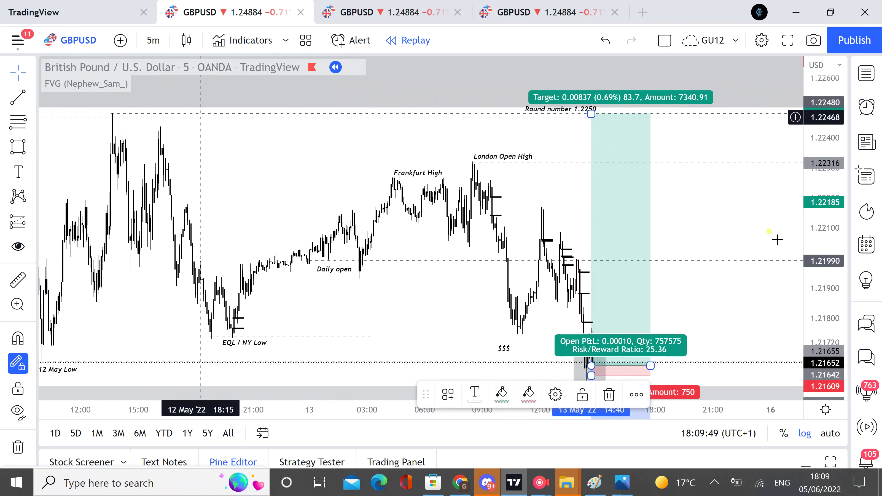
Rescale the price axis to keep 1.2250 in view and switch the chart to full screen
left_click_drag(729, 227, 713, 150)
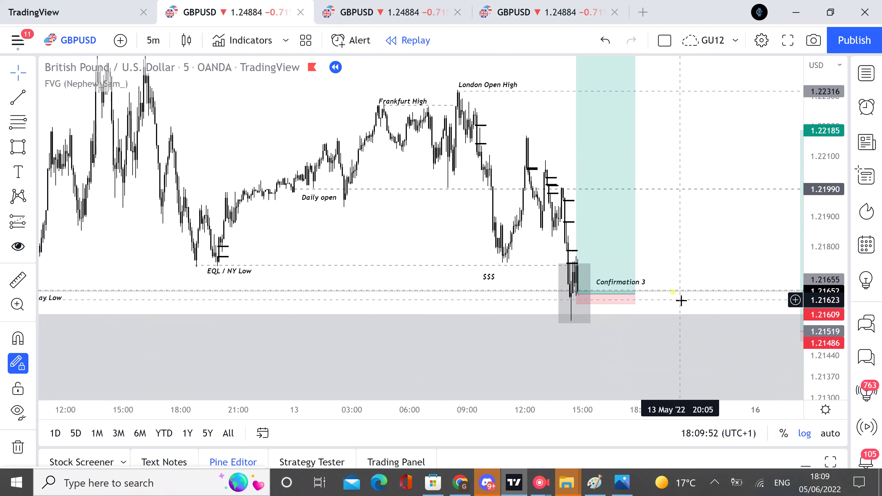
scroll(682, 300, "down", 1)
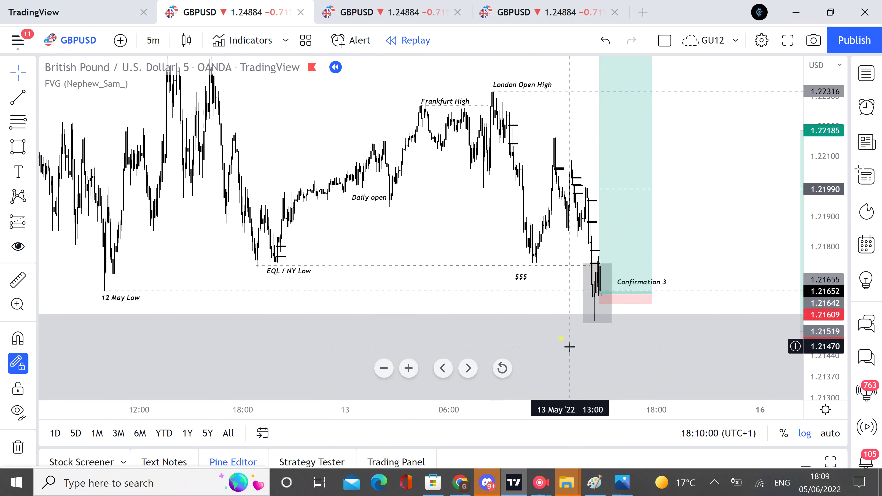
scroll(569, 347, "up", 2)
left_click_drag(833, 297, 694, 300)
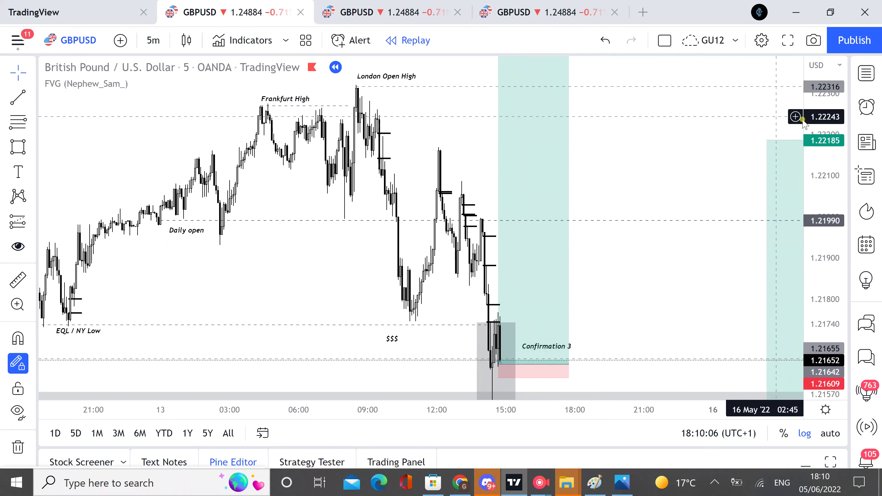
left_click_drag(828, 117, 844, 203)
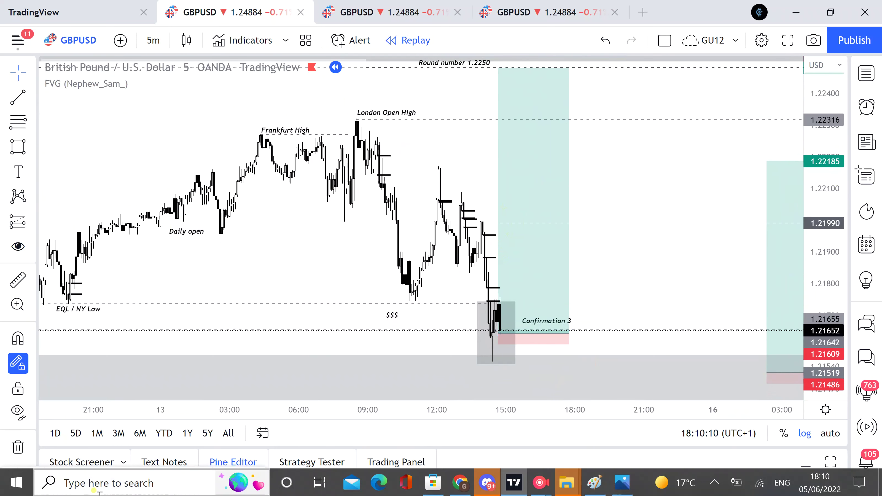
left_click(787, 44)
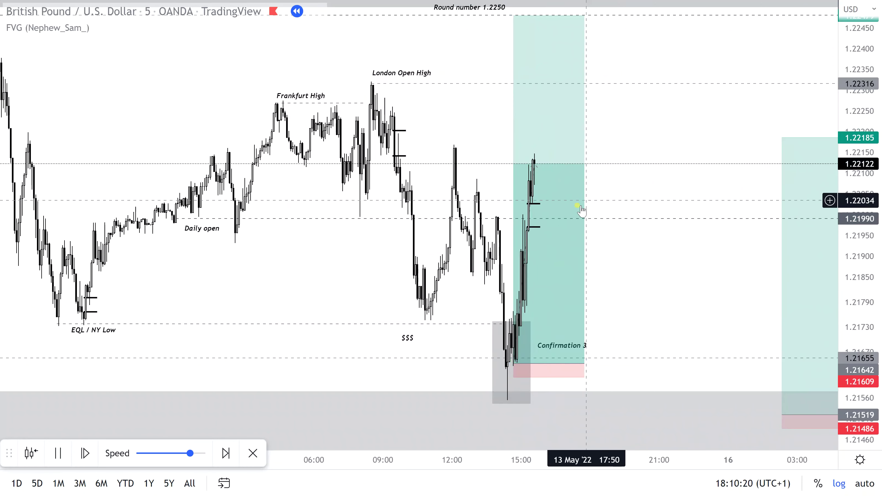
Extend the position box rightward and pause once the 1.2250 target closes the long for 0.00837 profit
left_click(577, 363)
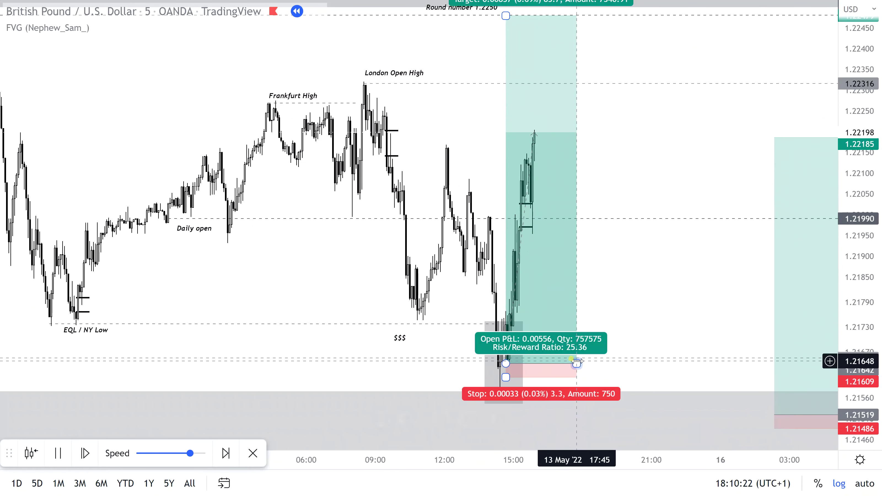
left_click_drag(643, 373, 690, 373)
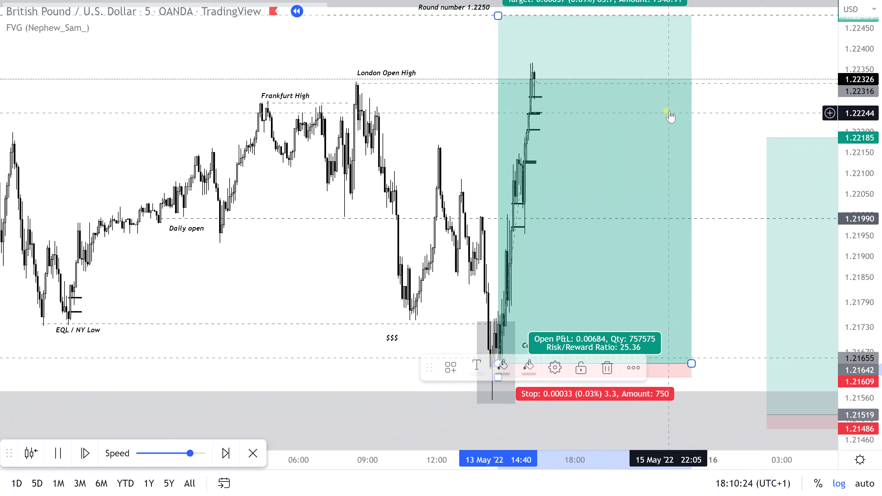
left_click_drag(732, 109, 734, 189)
left_click(638, 181)
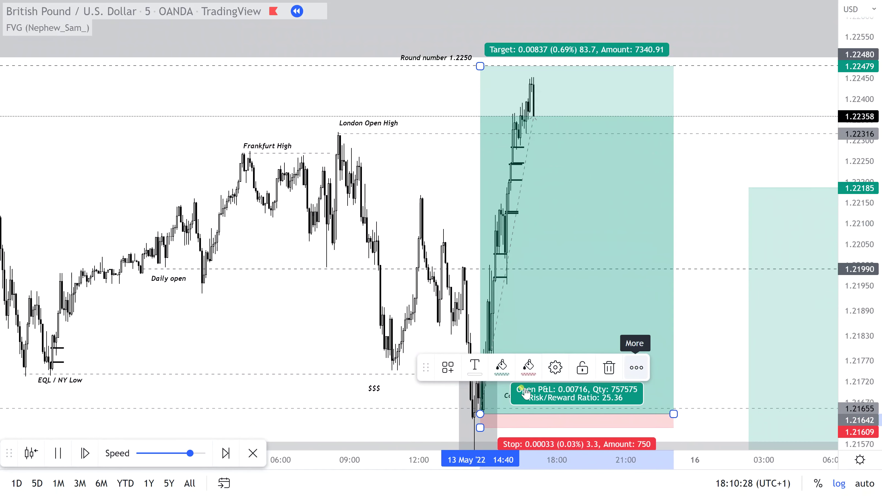
left_click(56, 454)
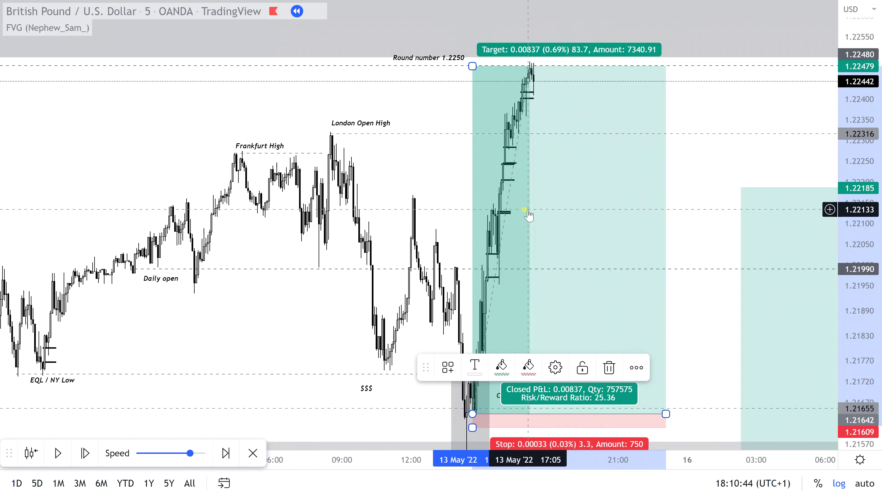
mouse_move(704, 221)
left_mouse_down()
mouse_move(700, 120)
mouse_move(679, 120)
mouse_move(680, 175)
left_mouse_up()
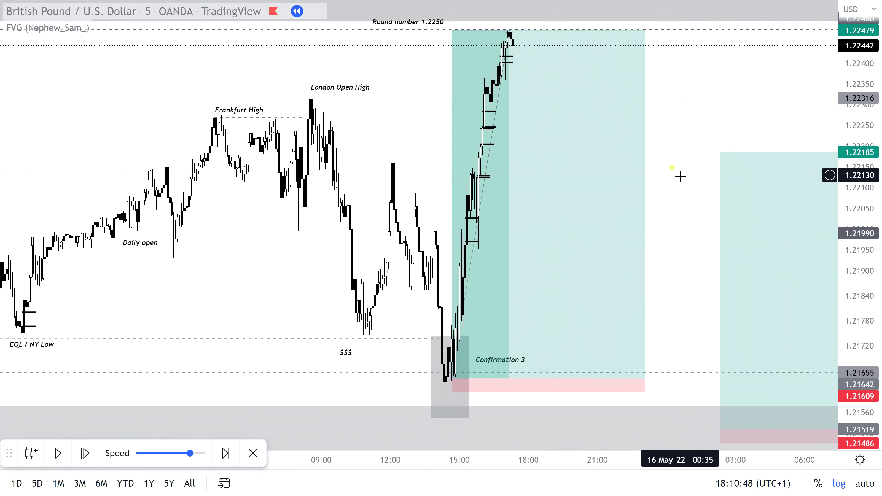